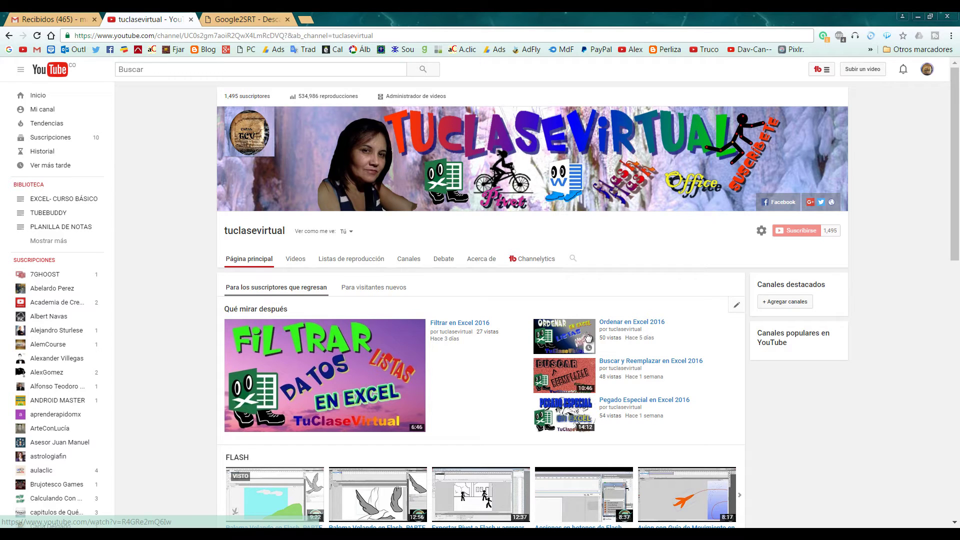
Step: Open the "Ordenar en Excel 2016" video and display the subtitle languages available in its playback settings
left_click(631, 322)
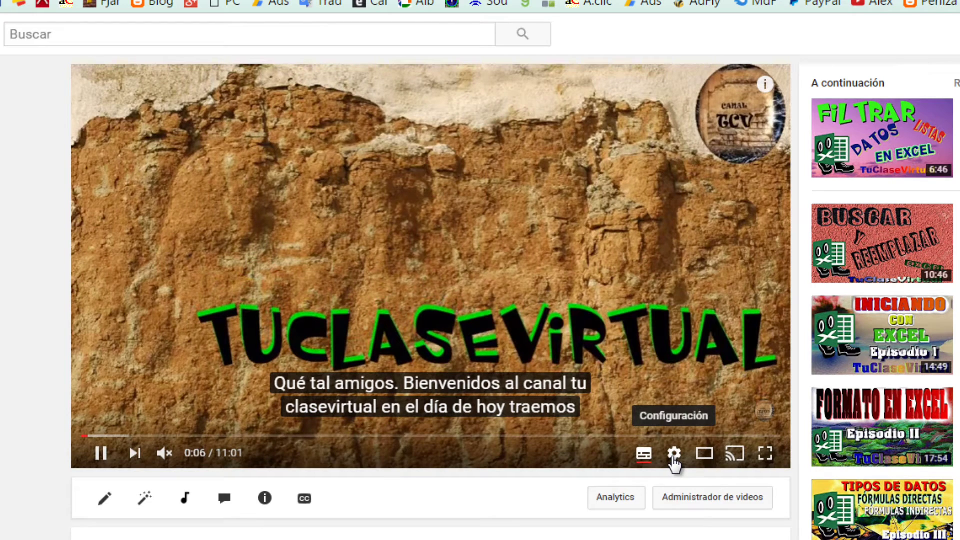
left_click(674, 455)
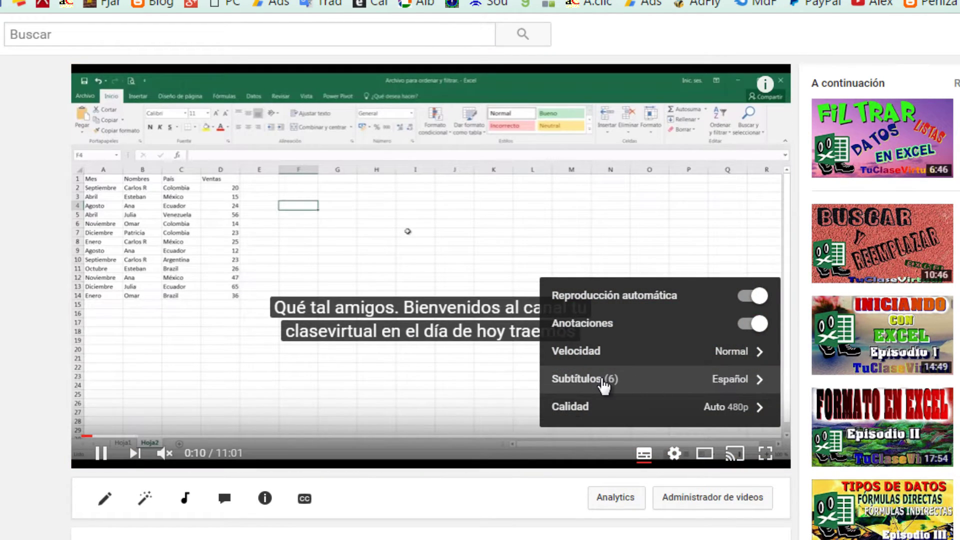
left_click(603, 383)
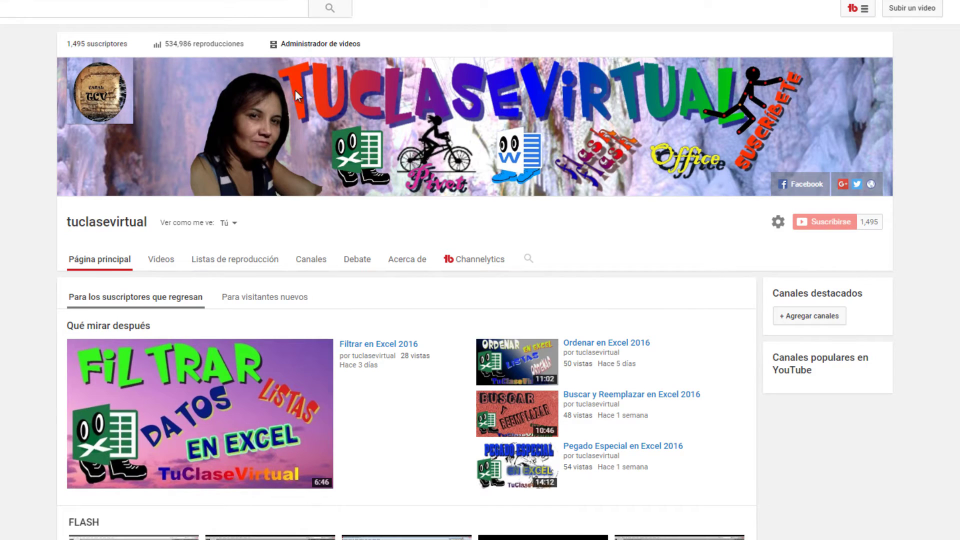
Step: Open the subtitle management of "Filtrar en Excel 2016" from the video manager and bring up its automatic Spanish track for editing
left_click(327, 52)
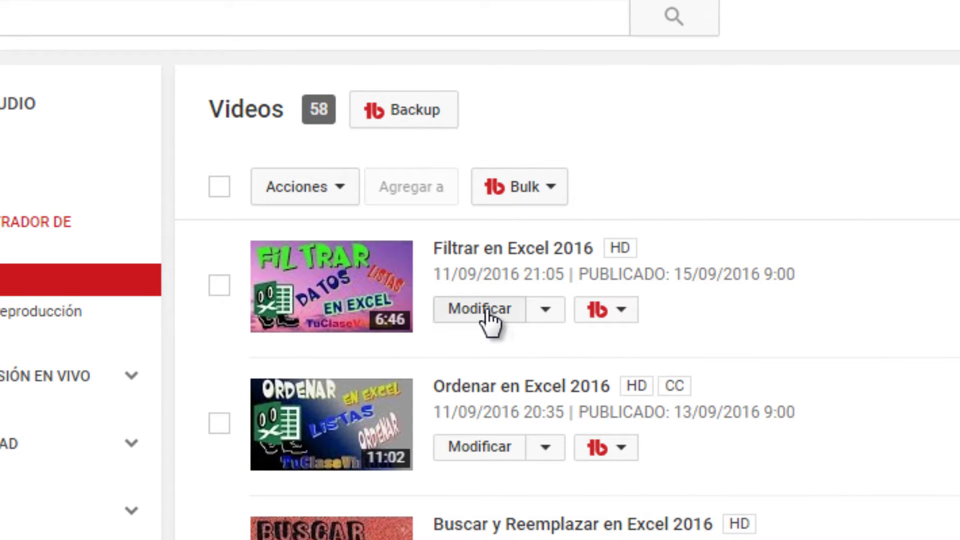
left_click(480, 320)
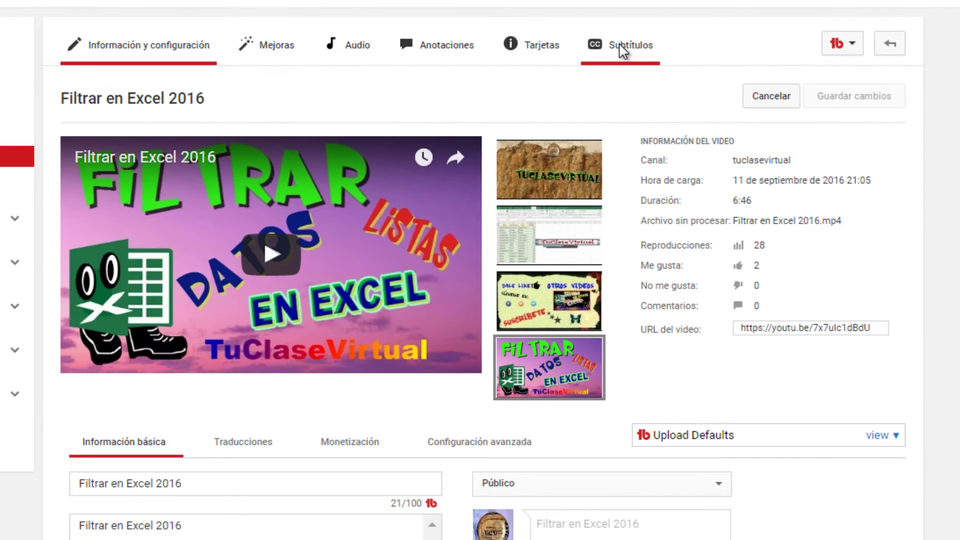
left_click(623, 50)
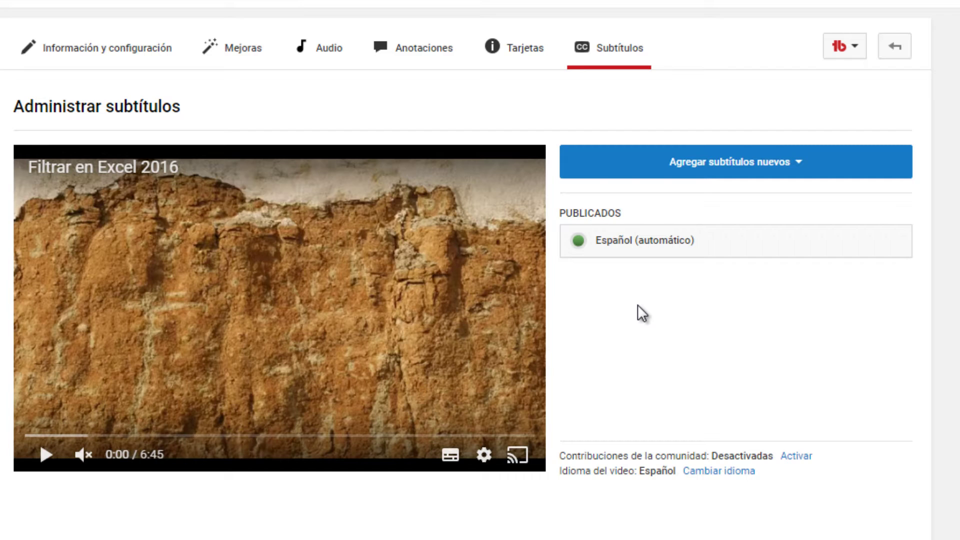
left_click(620, 248)
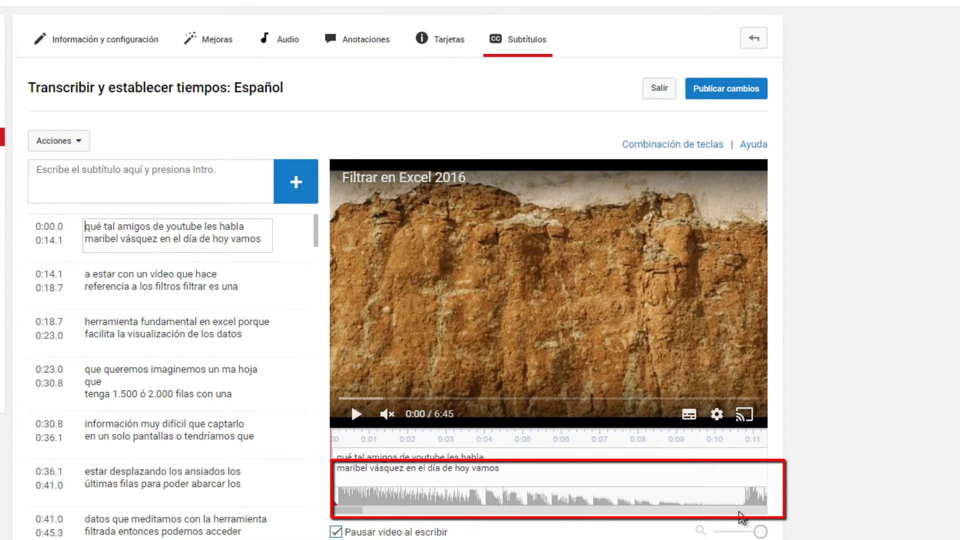
Step: Play the video from several points, including its beginning, to compare the spoken audio with the automatic captions and the timeline
left_click(394, 438)
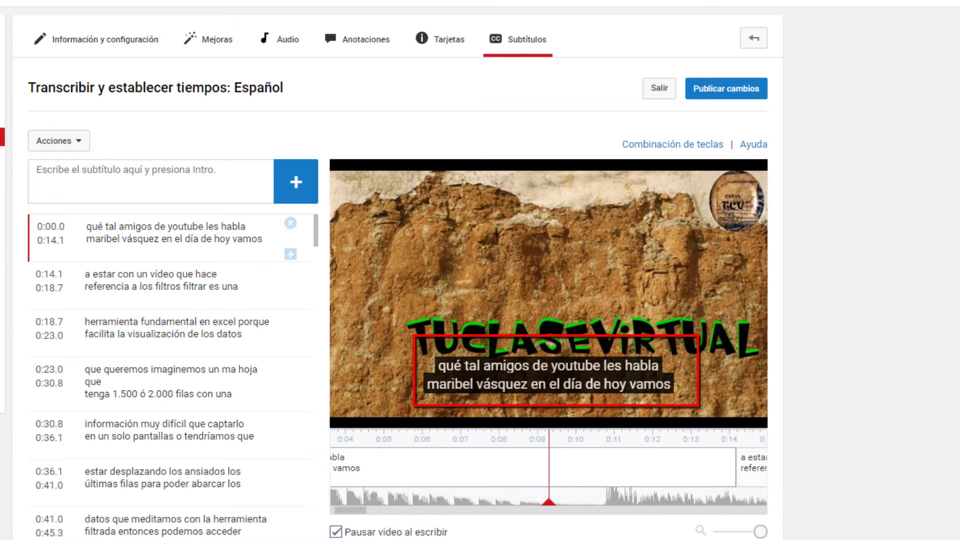
left_click(372, 399)
left_click(375, 398)
left_click(356, 414)
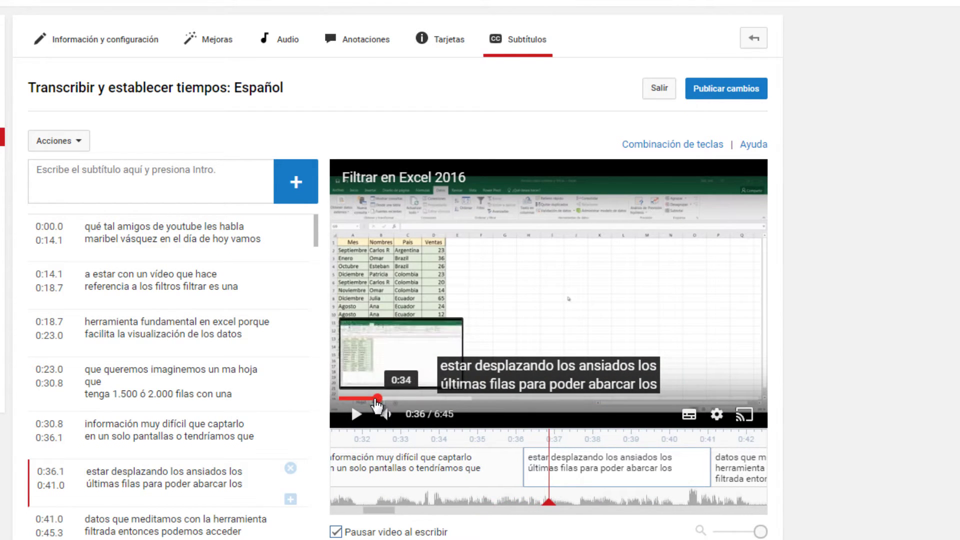
left_click(375, 399)
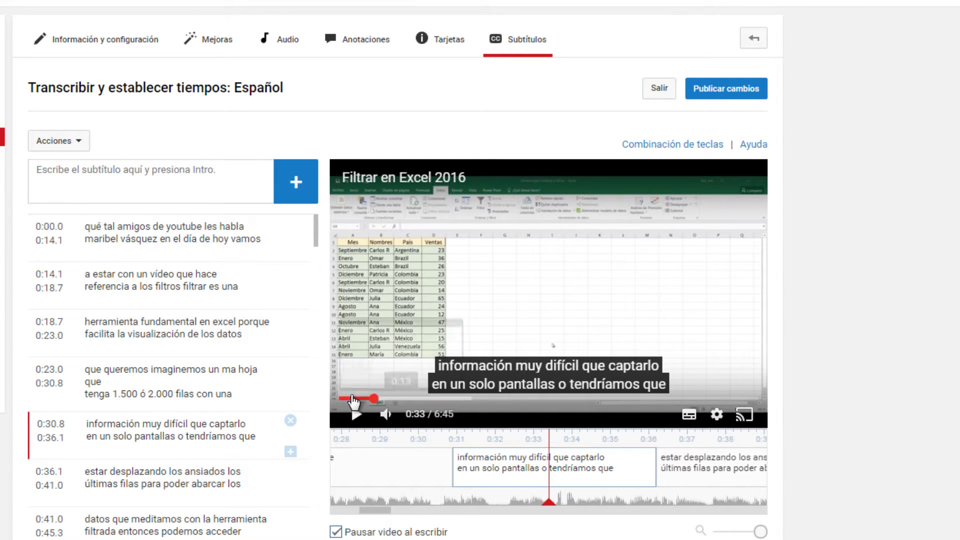
left_click_drag(372, 399, 343, 398)
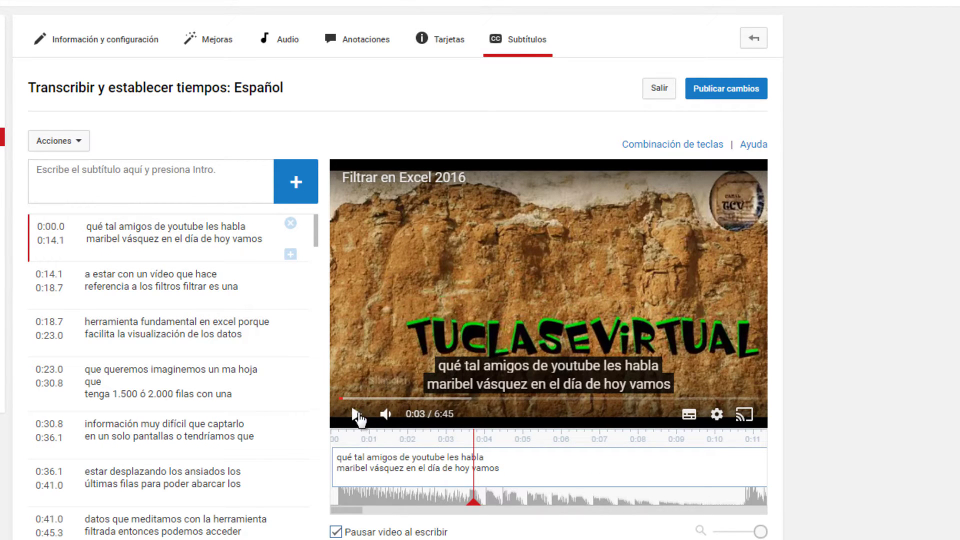
left_click_drag(343, 398, 349, 399)
mouse_move(386, 416)
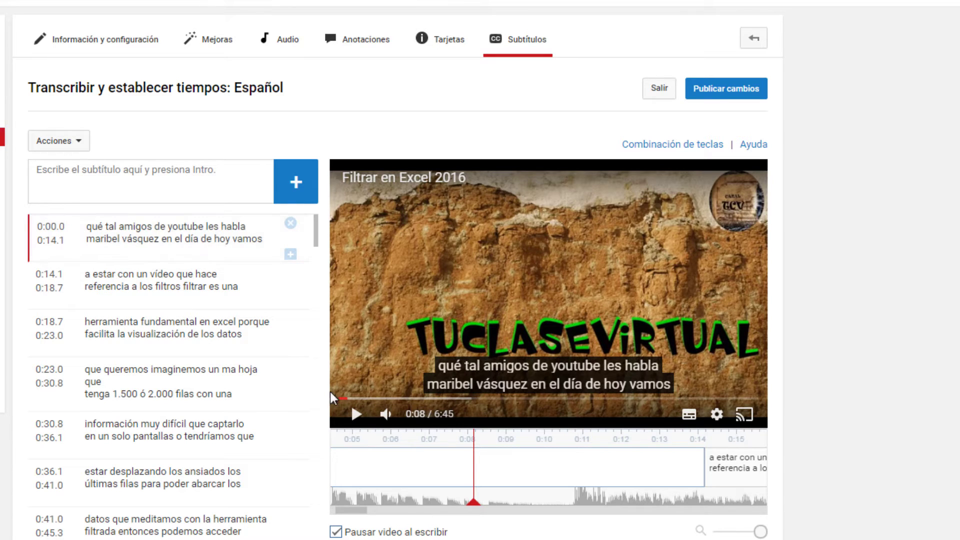
left_click(362, 425)
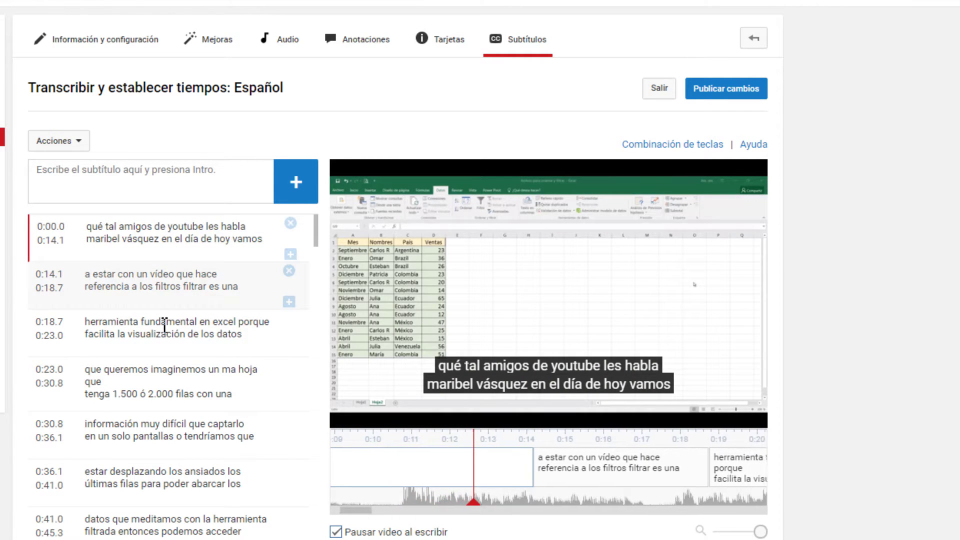
mouse_move(395, 428)
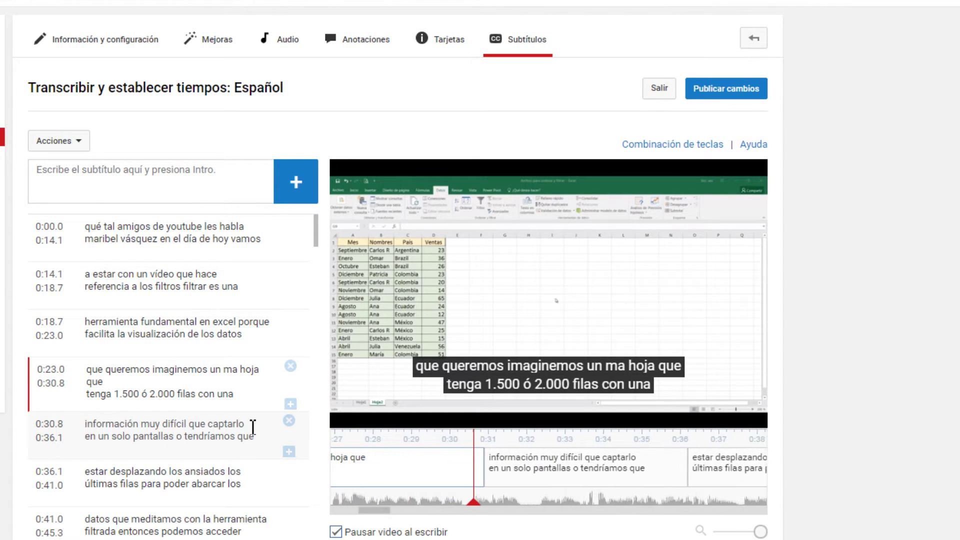
Step: Correct "pantallas" to "pantallazo" in the caption starting at 0:30.8
left_click(209, 427)
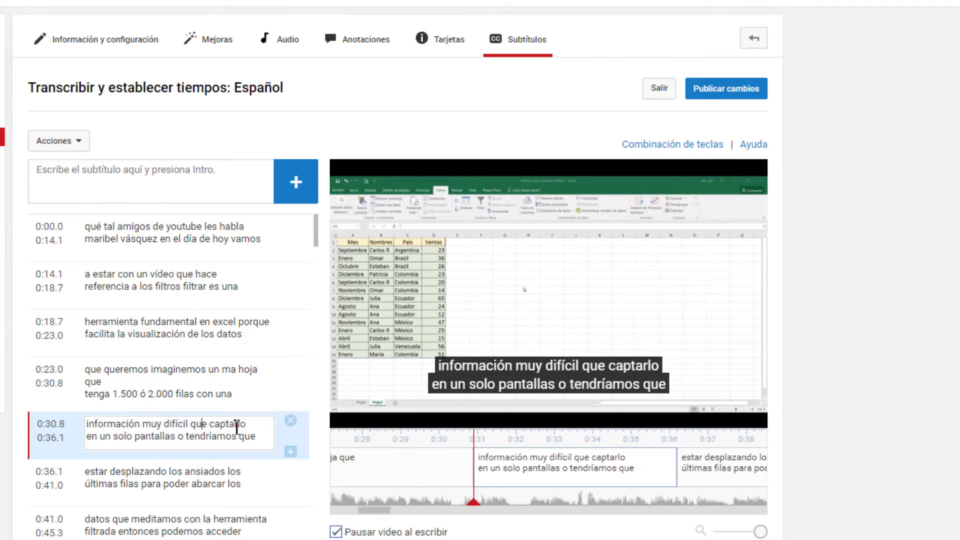
left_click(257, 423)
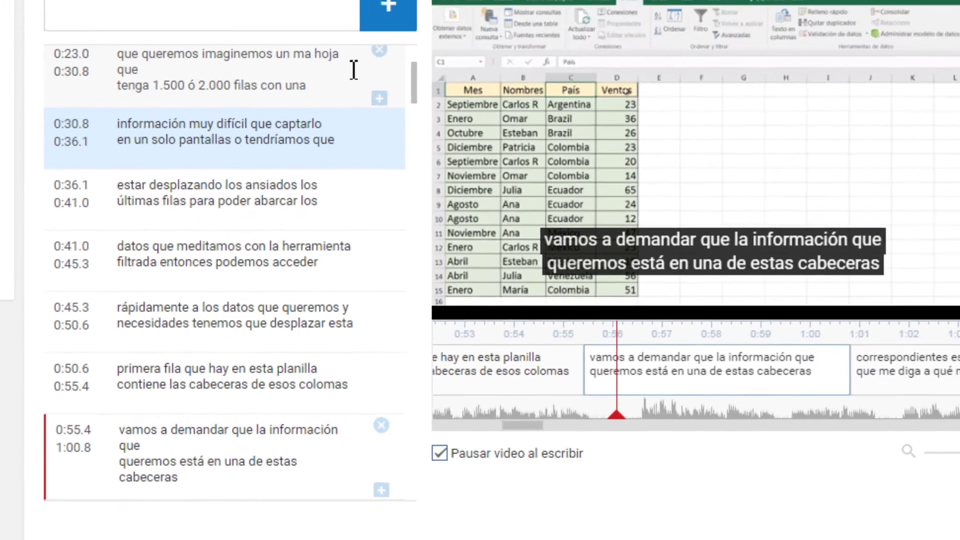
double_click(408, 6)
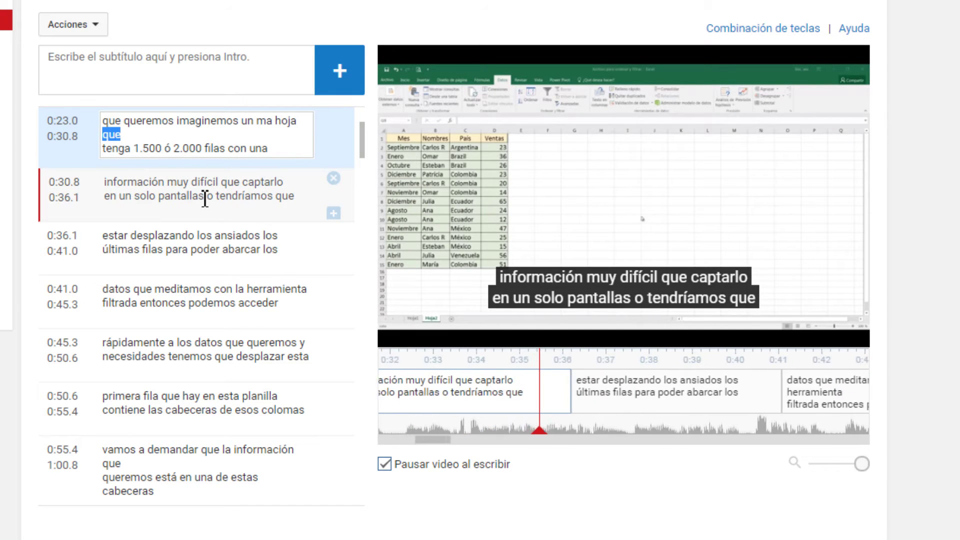
left_click(300, 199)
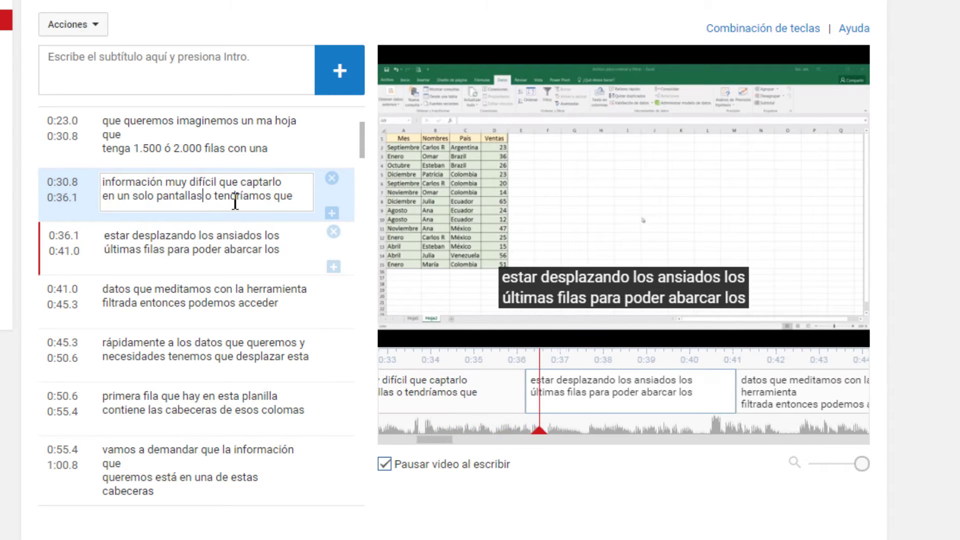
key("BackSpace")
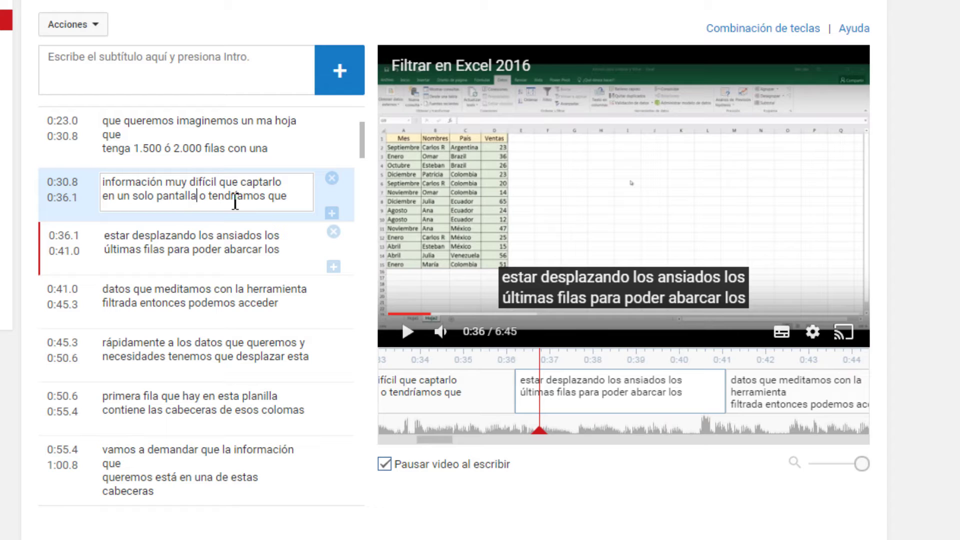
type("ZO")
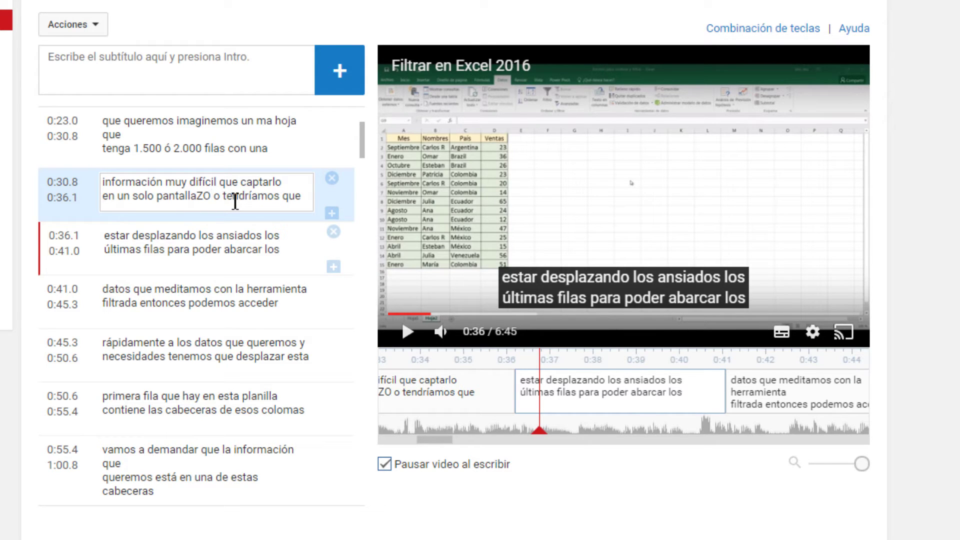
key("BackSpace")
key("BackSpace")
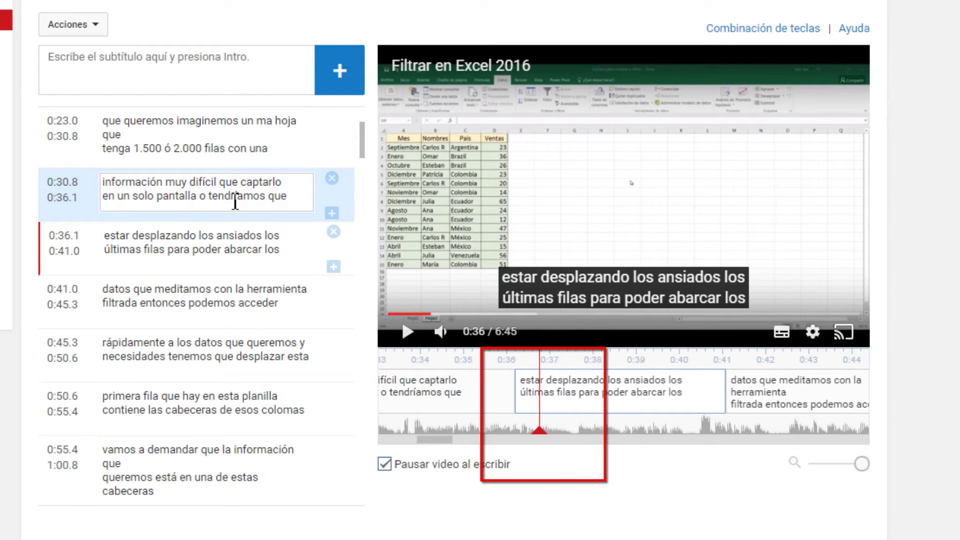
type("zo")
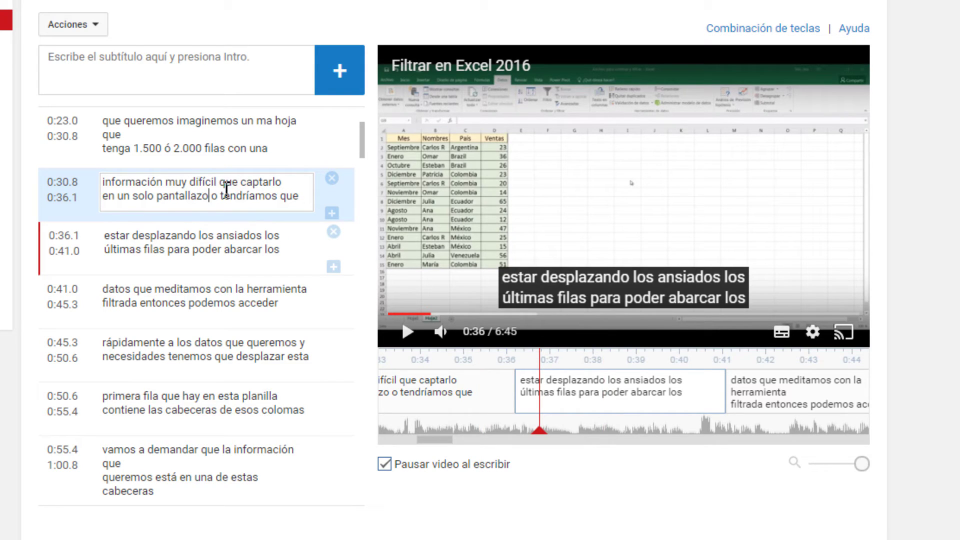
Step: Delete the word "que" before "captarlo" in the caption starting at 0:30.8
double_click(232, 181)
key("BackSpace")
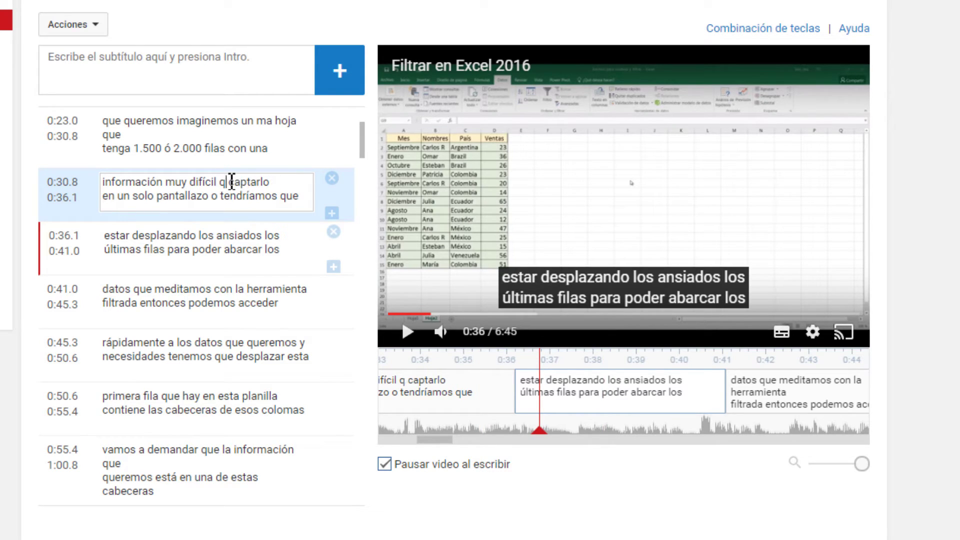
key("BackSpace")
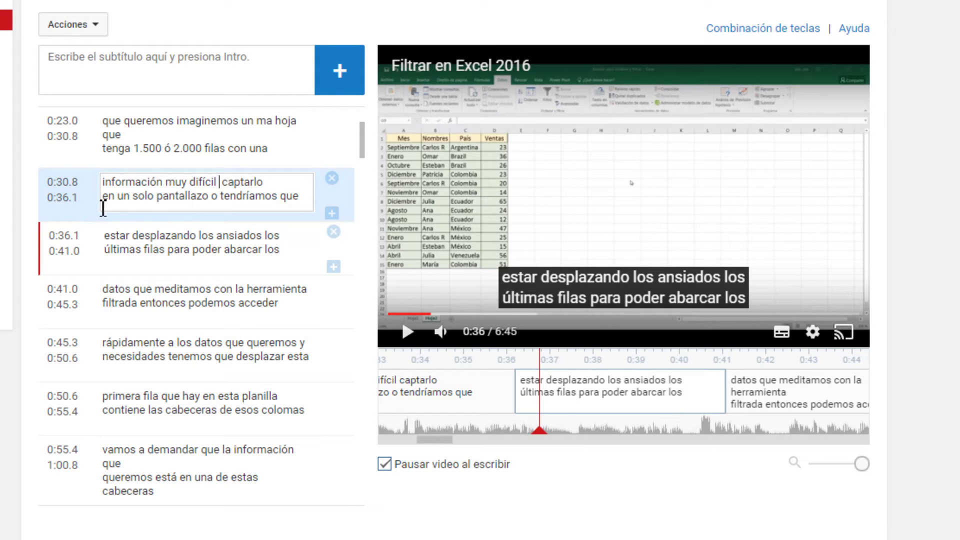
key("BackSpace")
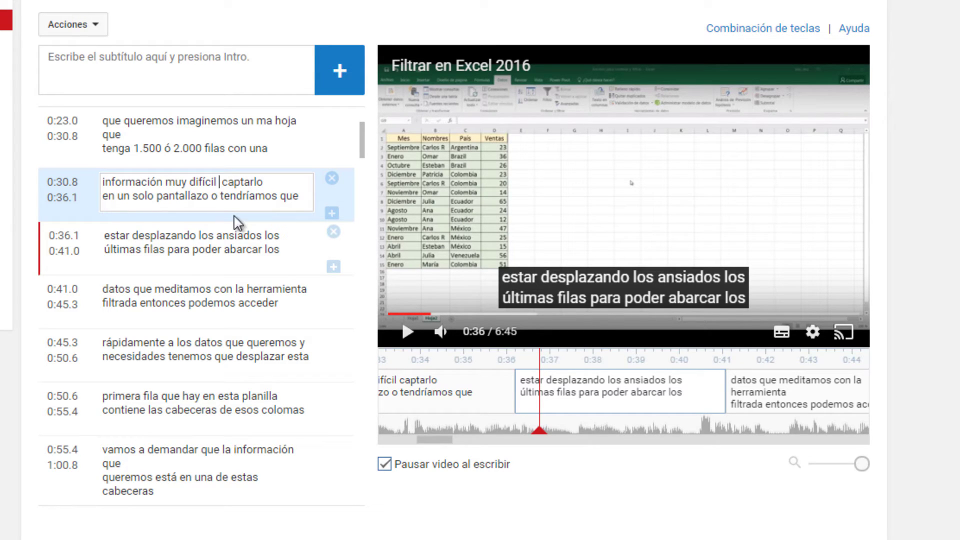
Step: Continue through the captions starting at 0:41.0 and 0:45.3 and publish the edited Spanish subtitles
left_click(407, 333)
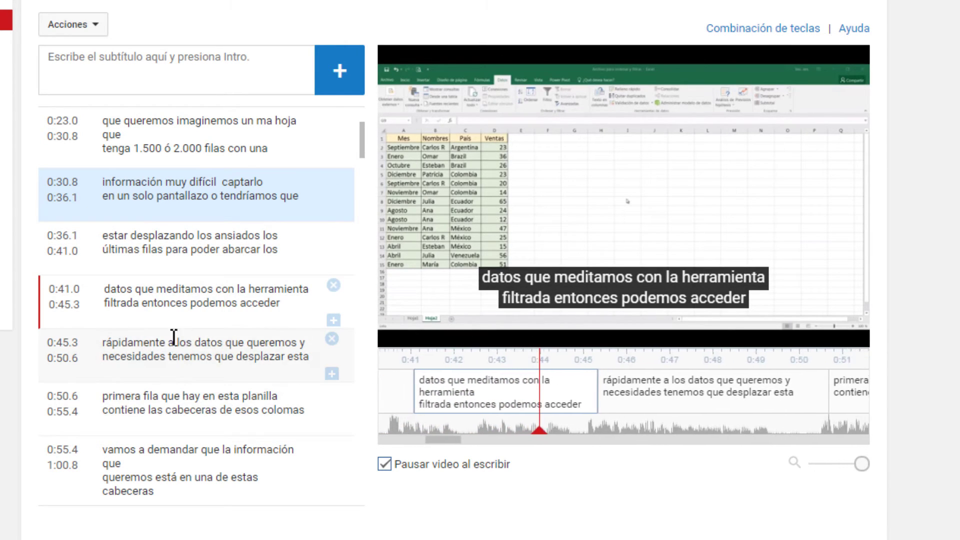
left_click(294, 311)
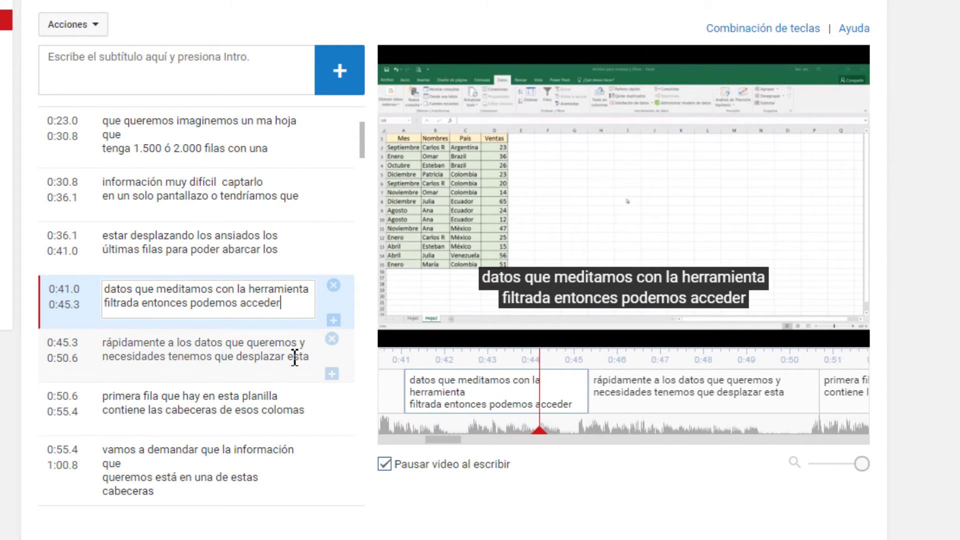
left_click(292, 356)
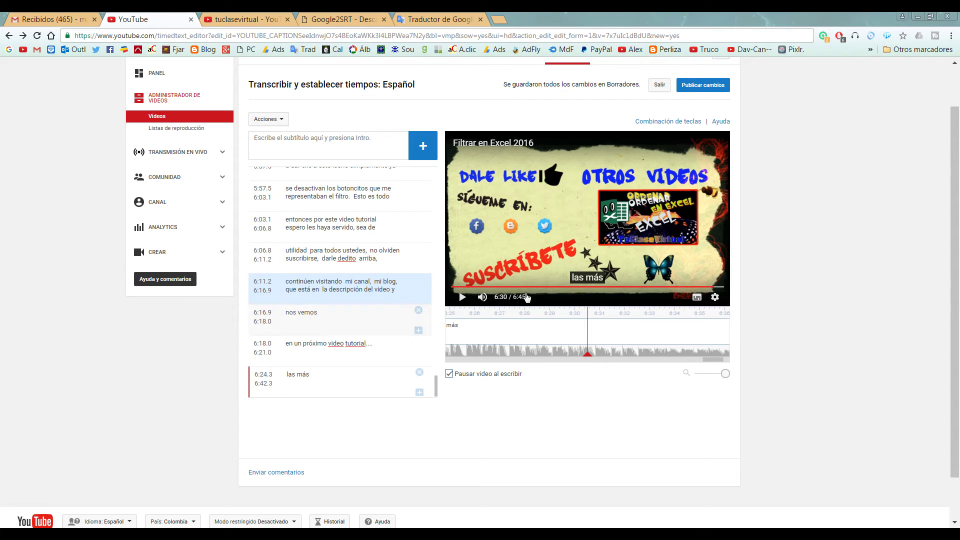
left_click(702, 85)
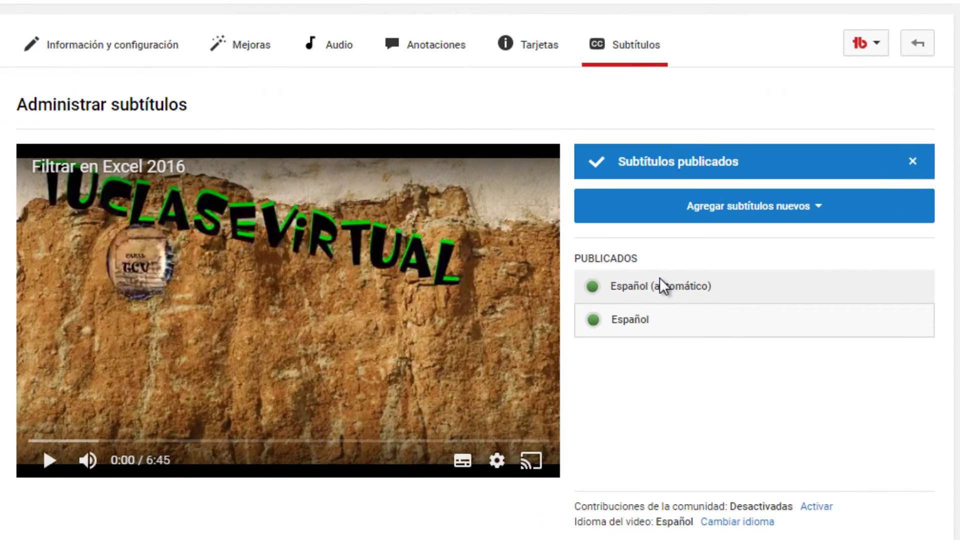
Step: Open the published automatic Spanish subtitle track and unpublish it
left_click(474, 340)
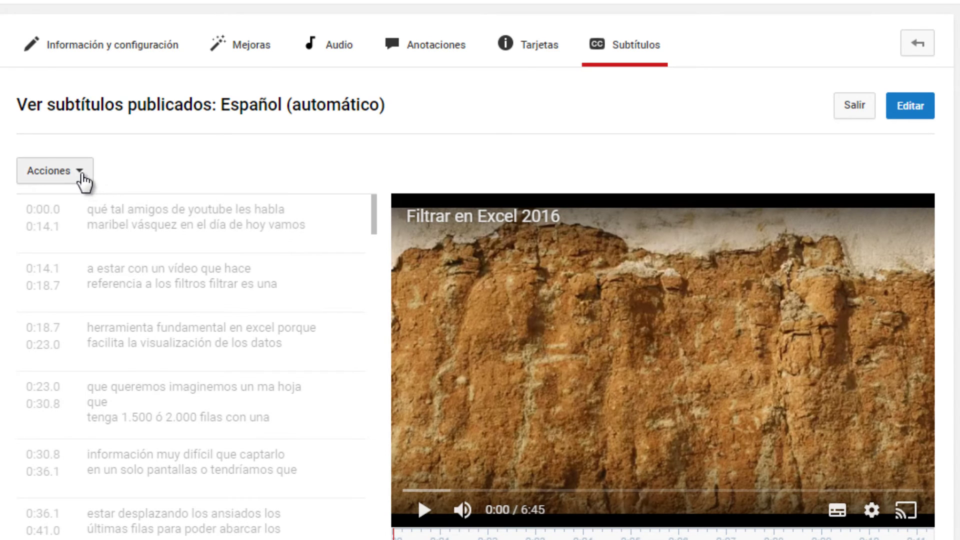
left_click(83, 181)
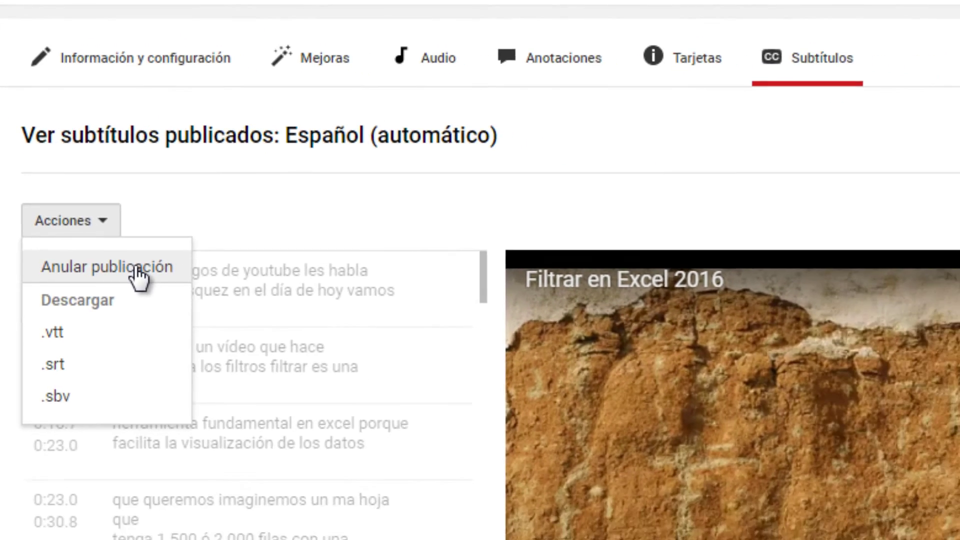
left_click(129, 374)
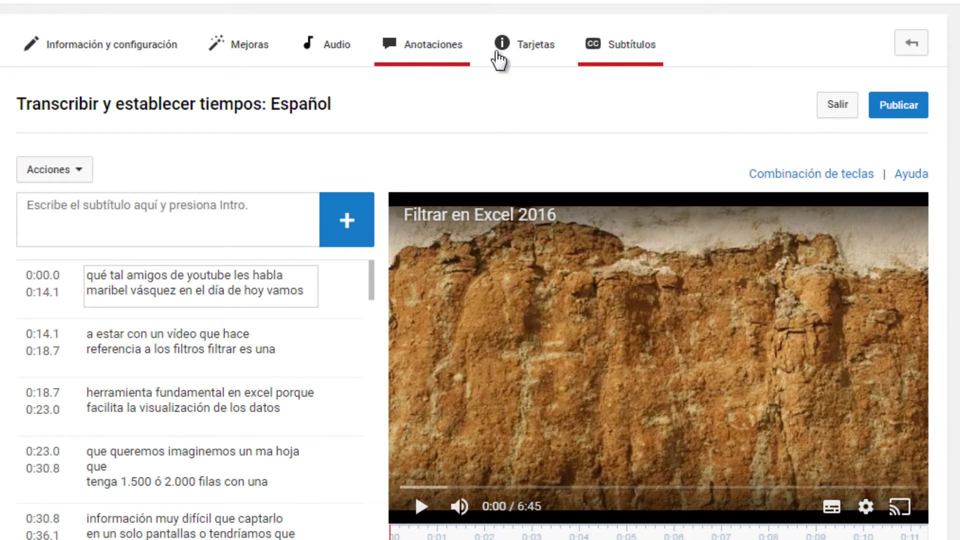
Step: Return to the subtitle management page, open the leftover Spanish draft and discard its changes
left_click(637, 51)
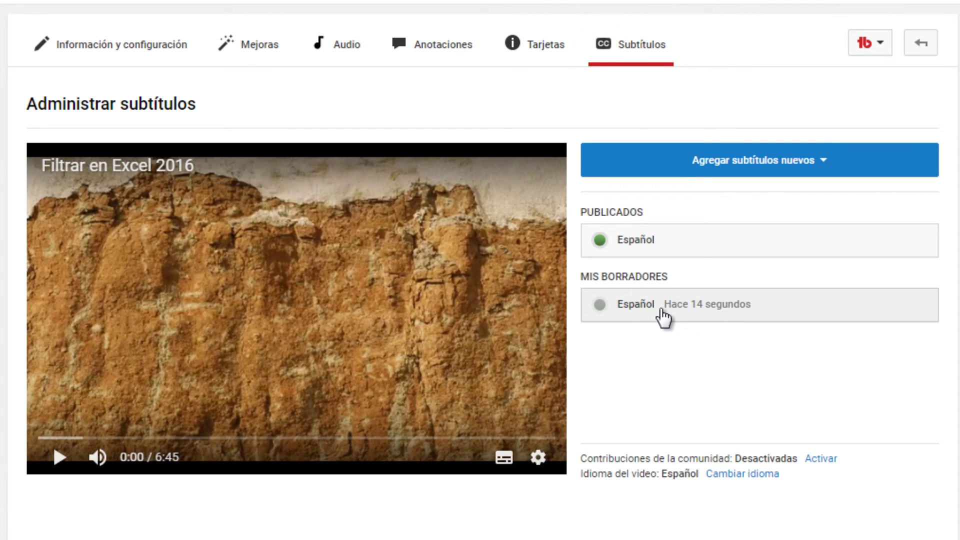
mouse_move(682, 316)
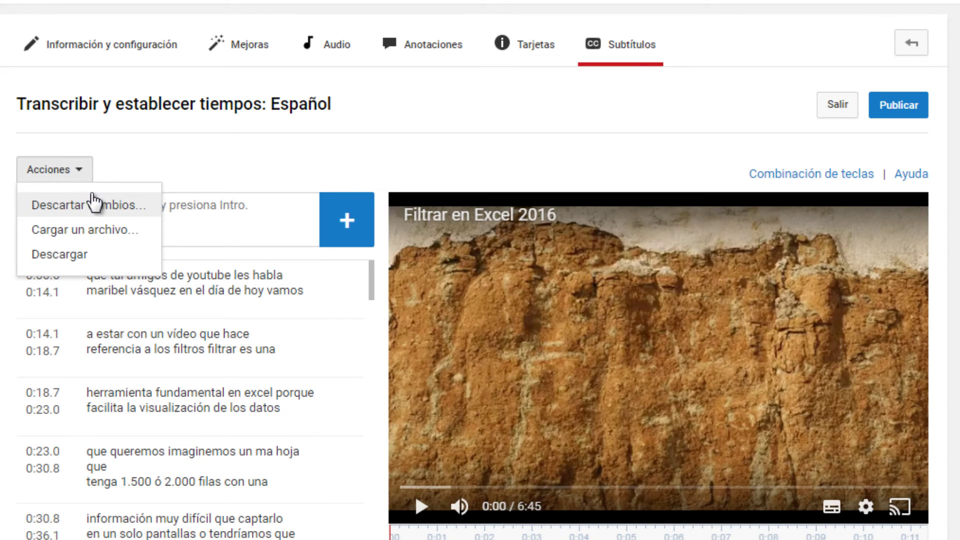
left_click(55, 203)
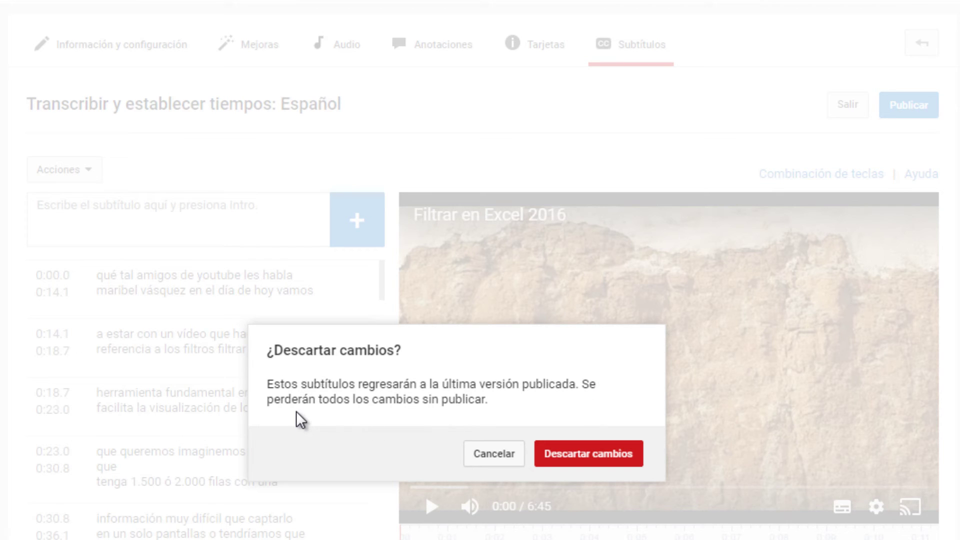
left_click(605, 462)
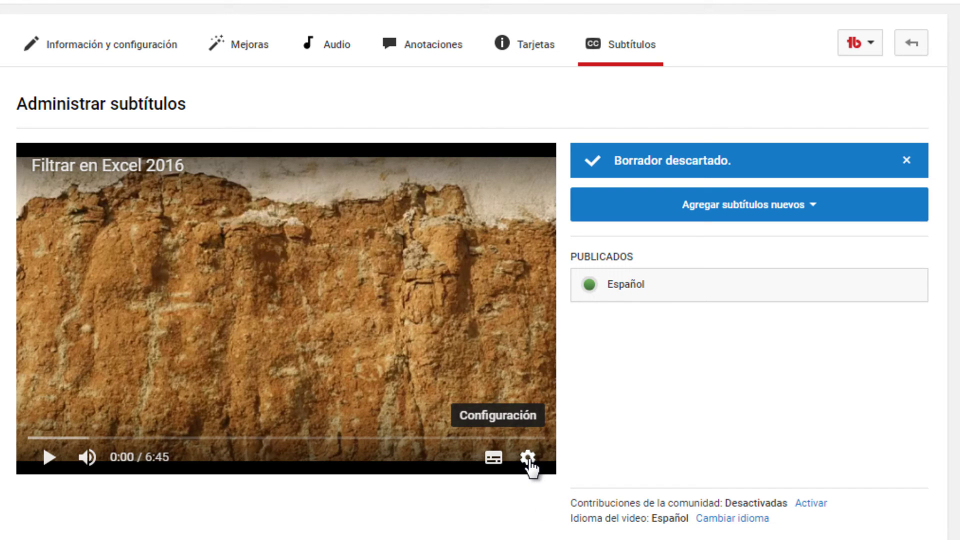
Step: Play the video muted with the Spanish subtitles on, skipping to 0:29 and 0:55 to check the corrected captions
left_click(528, 458)
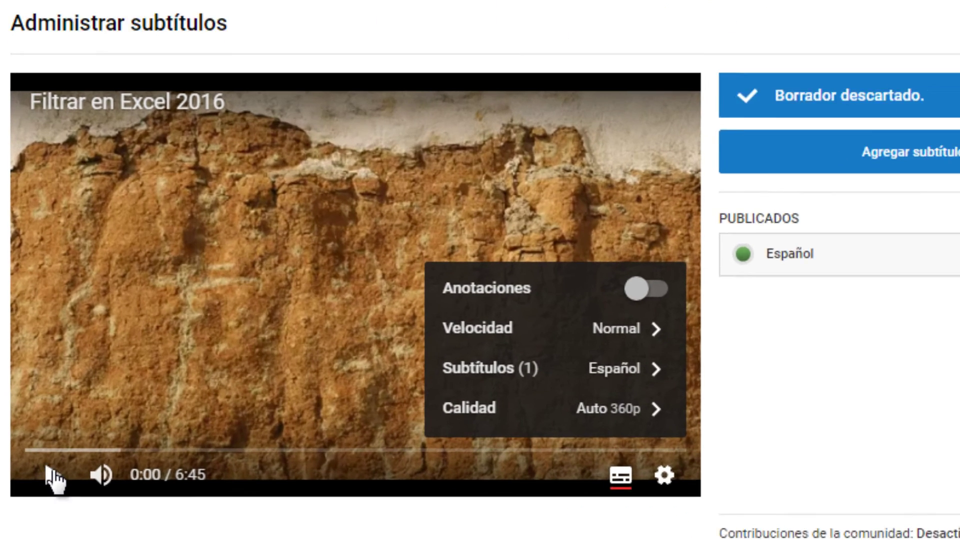
mouse_move(103, 476)
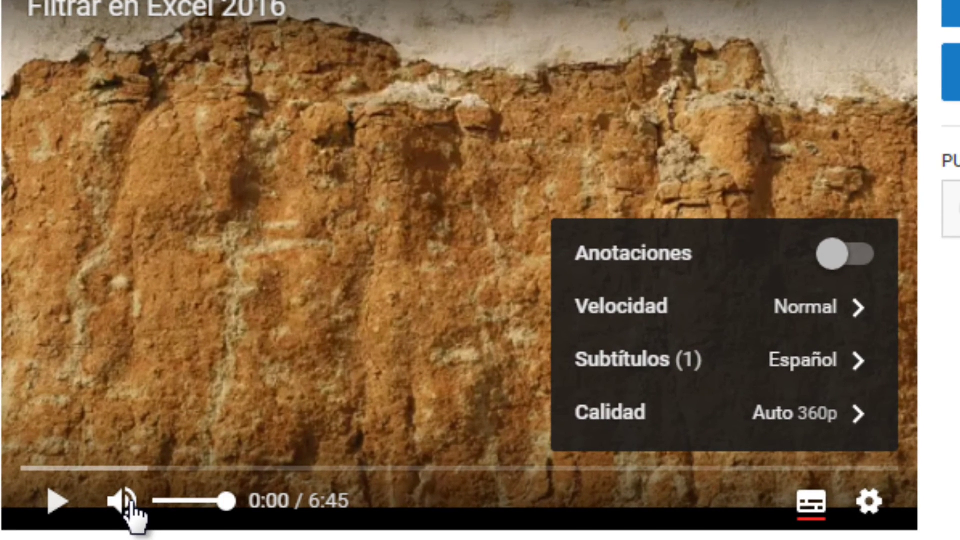
left_click(131, 505)
left_click(56, 501)
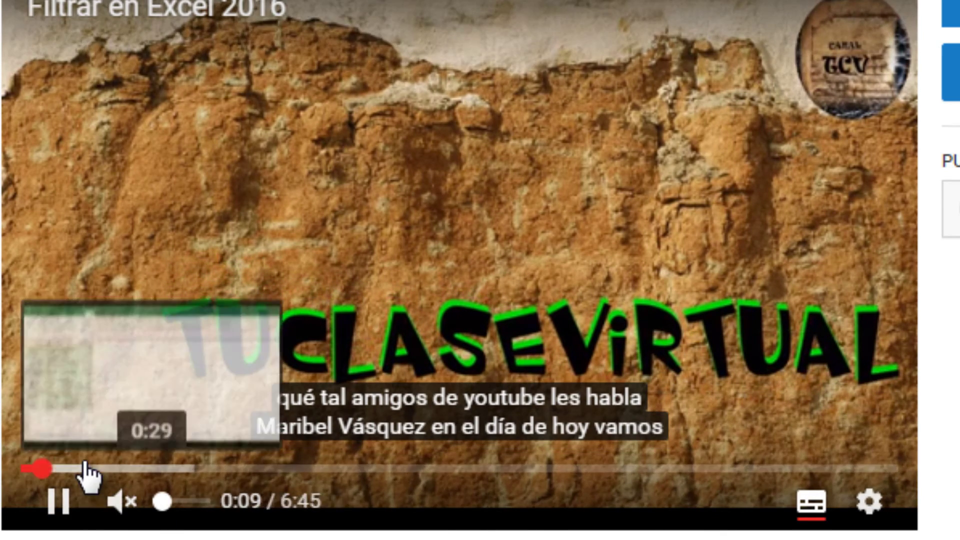
left_click(88, 470)
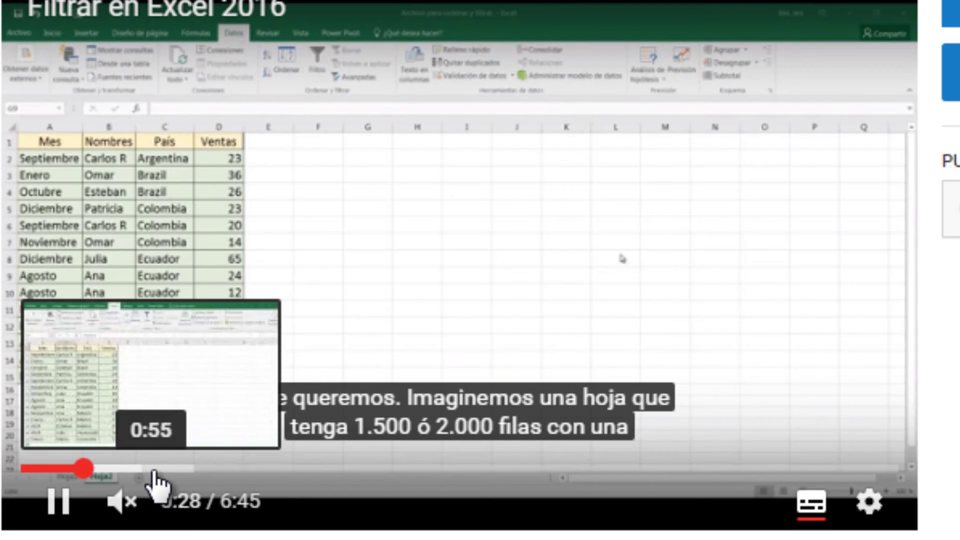
left_click(153, 469)
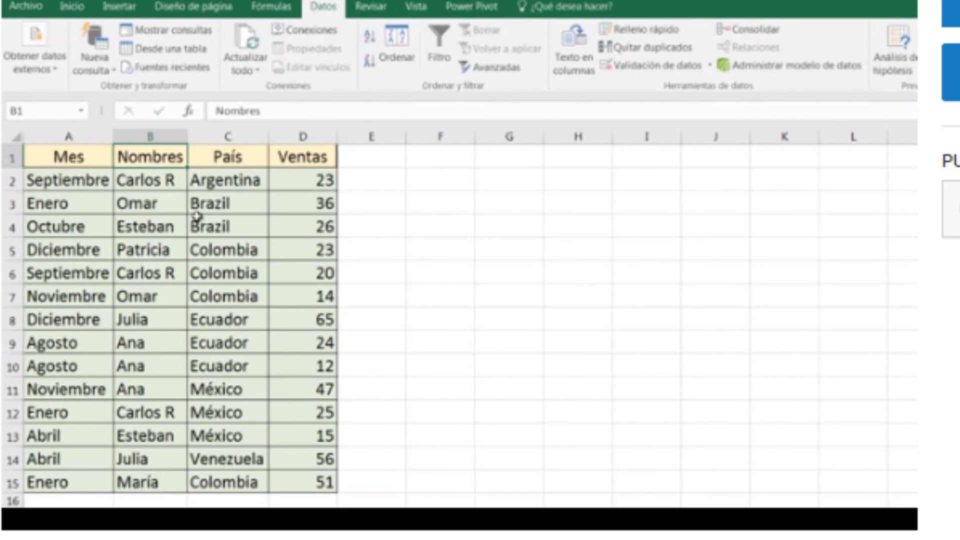
left_click(75, 158)
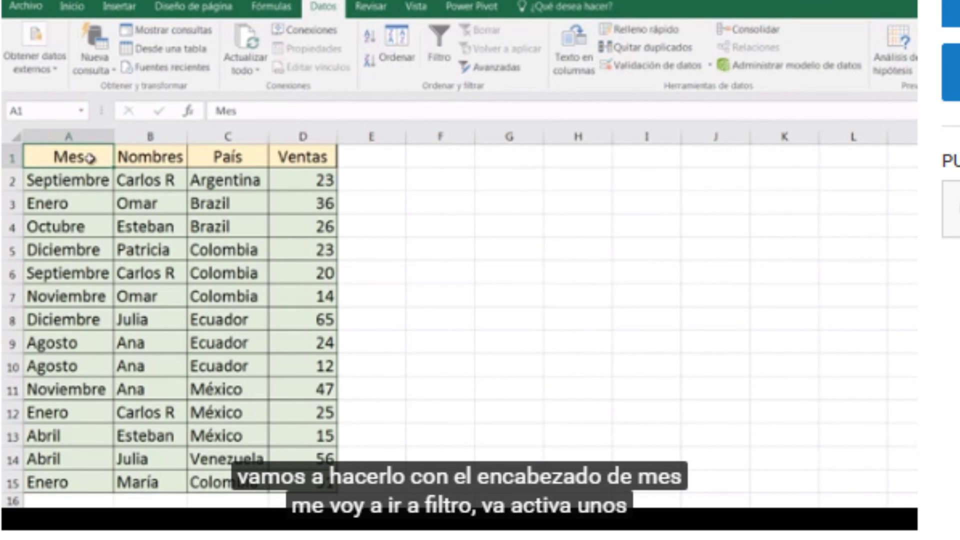
left_click(440, 38)
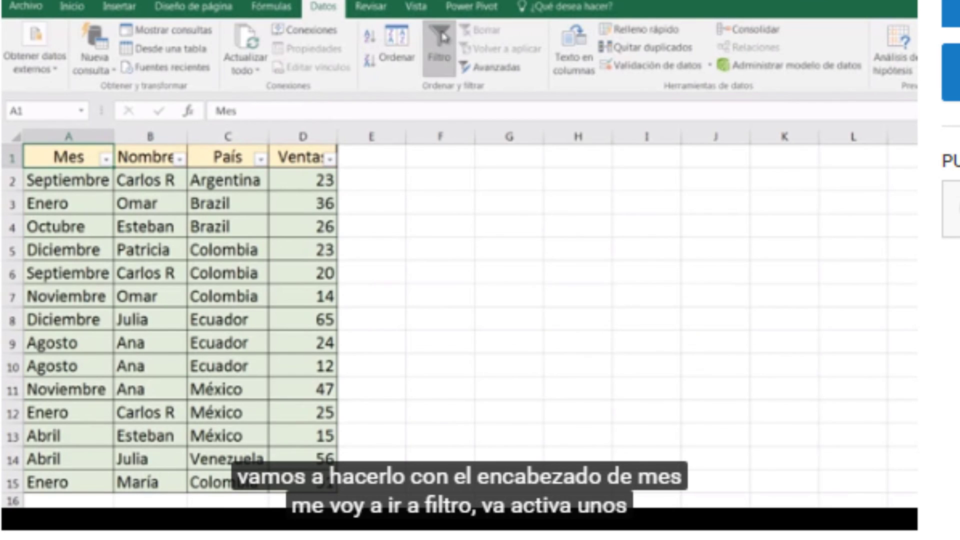